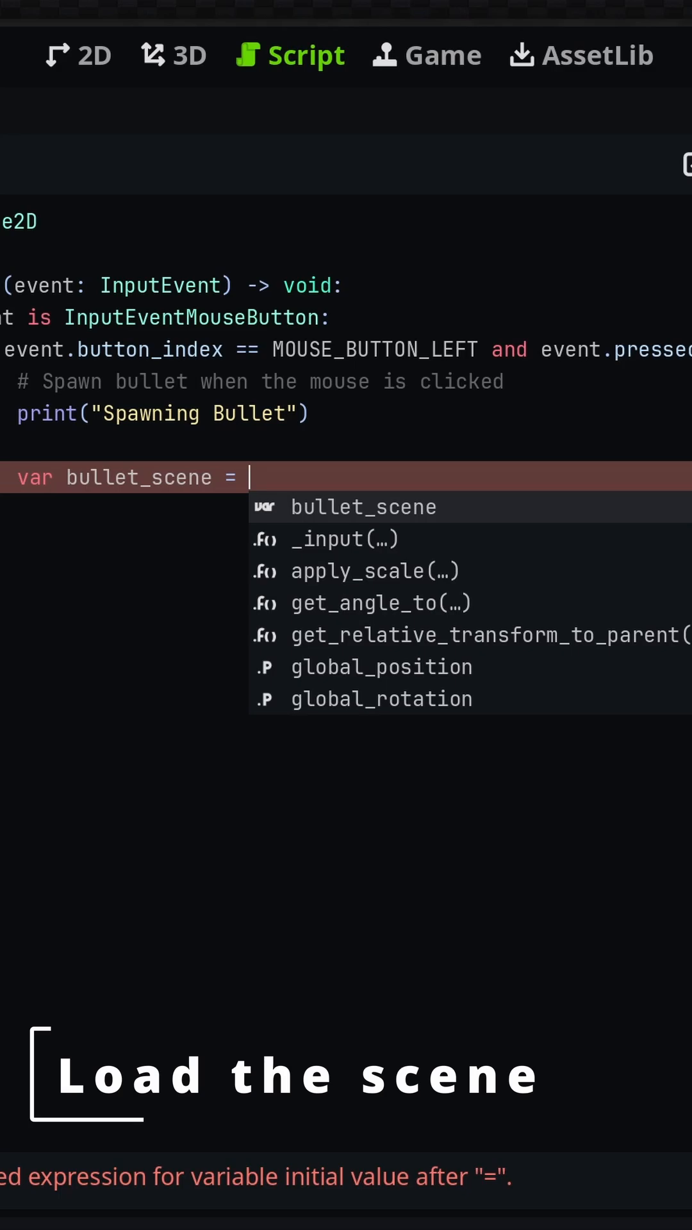
type("load(")
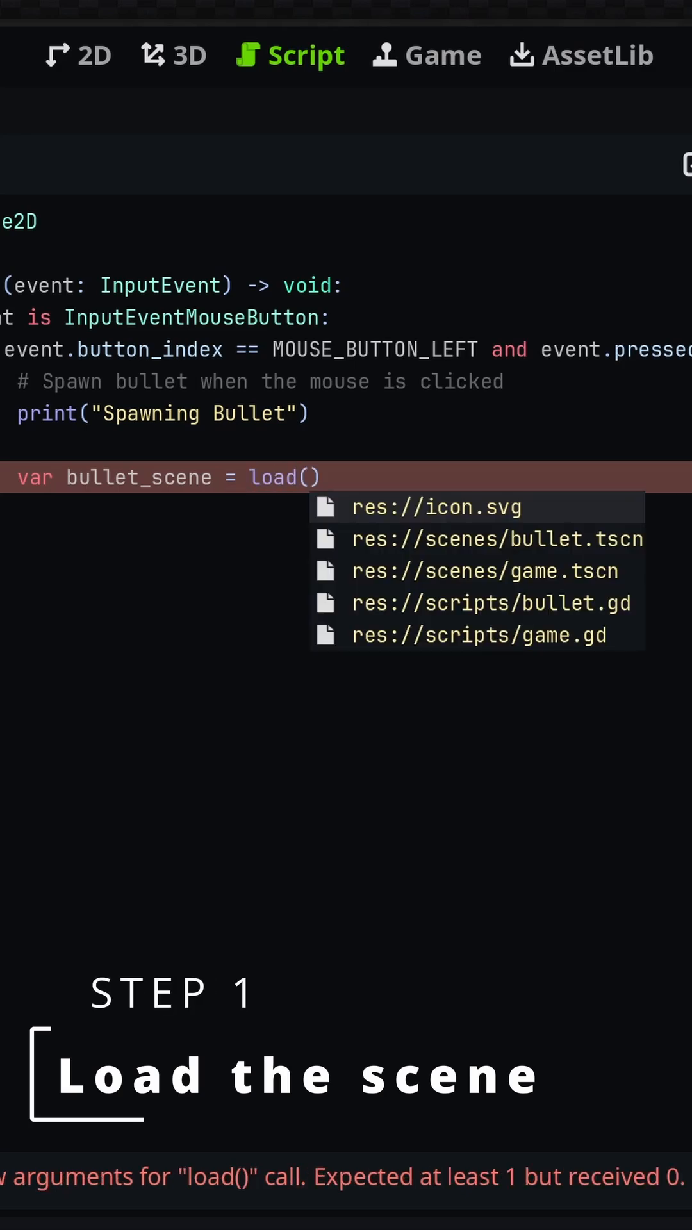
Set bullet_scene to load("res://scenes/bullet.tscn") and check the file in FileSystem.
key("Down")
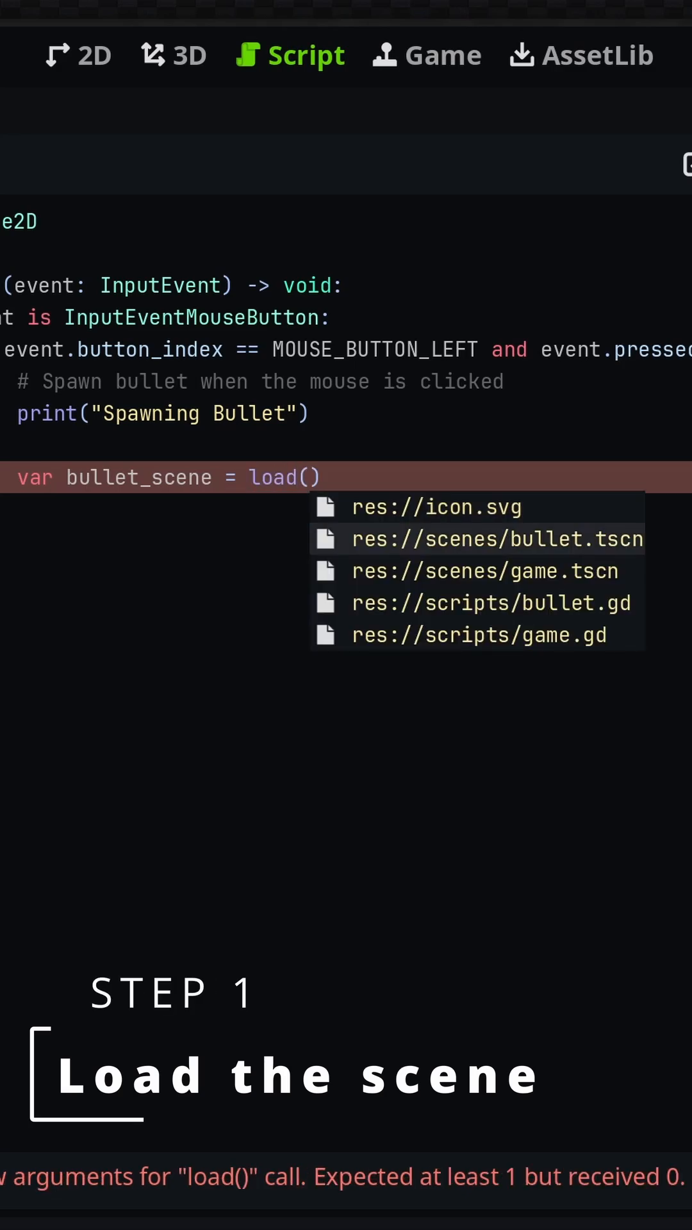
key("Return")
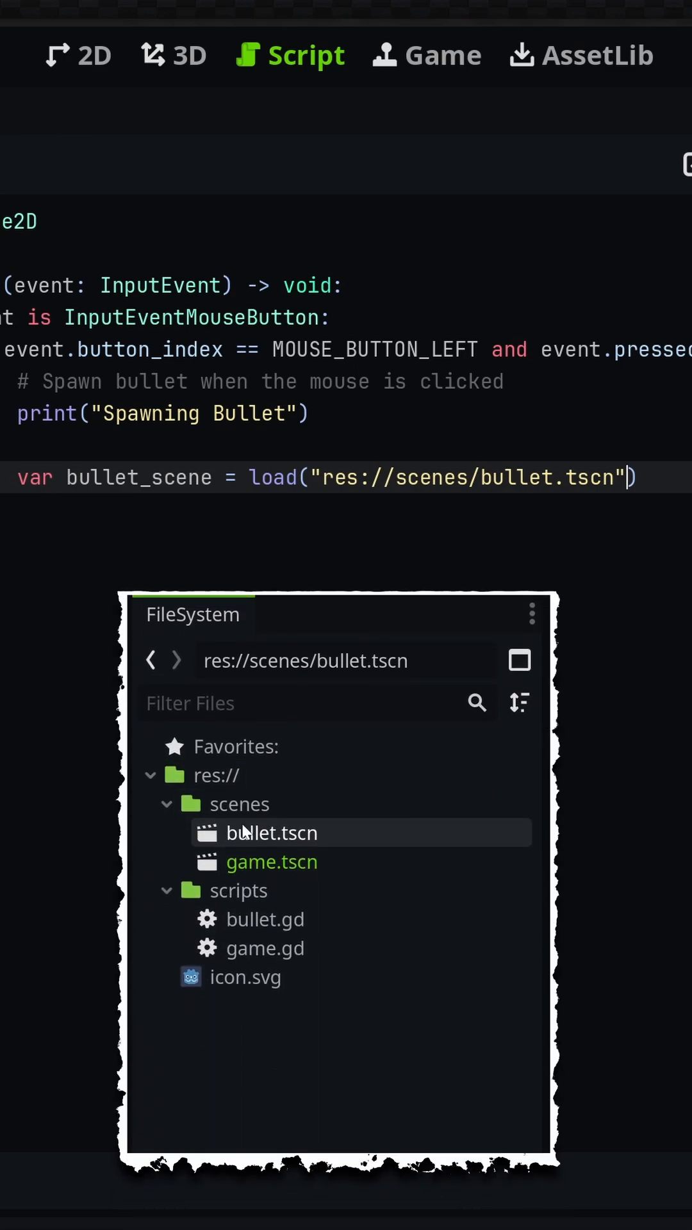
right_click(294, 833)
type("var new_")
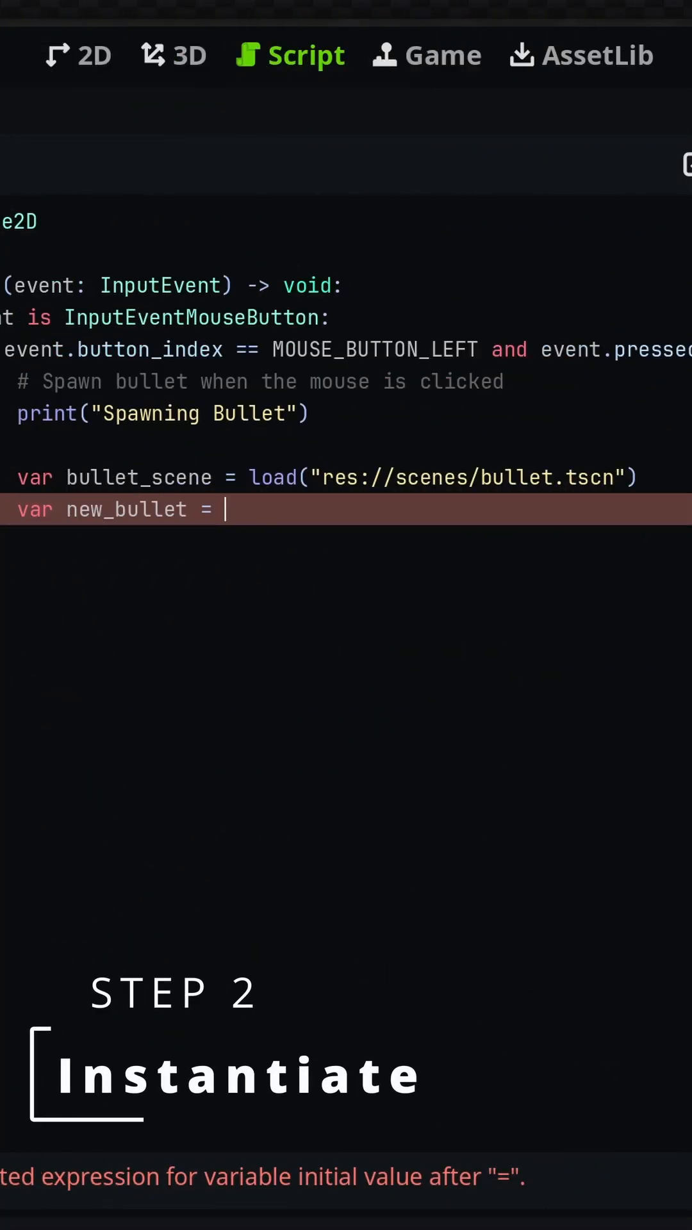
type("bulle")
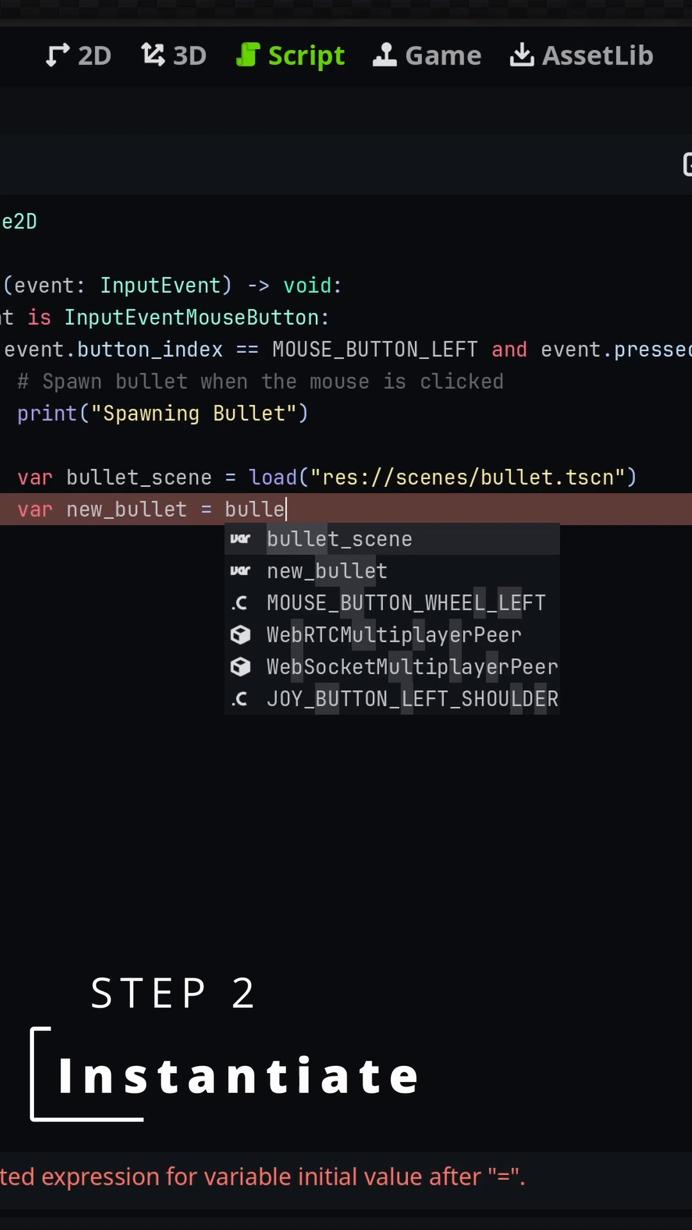
Add var new_bullet = bullet_scene.instantiate() and add_child(new_bullet) to the handler.
key("Return")
type(".instantiate()")
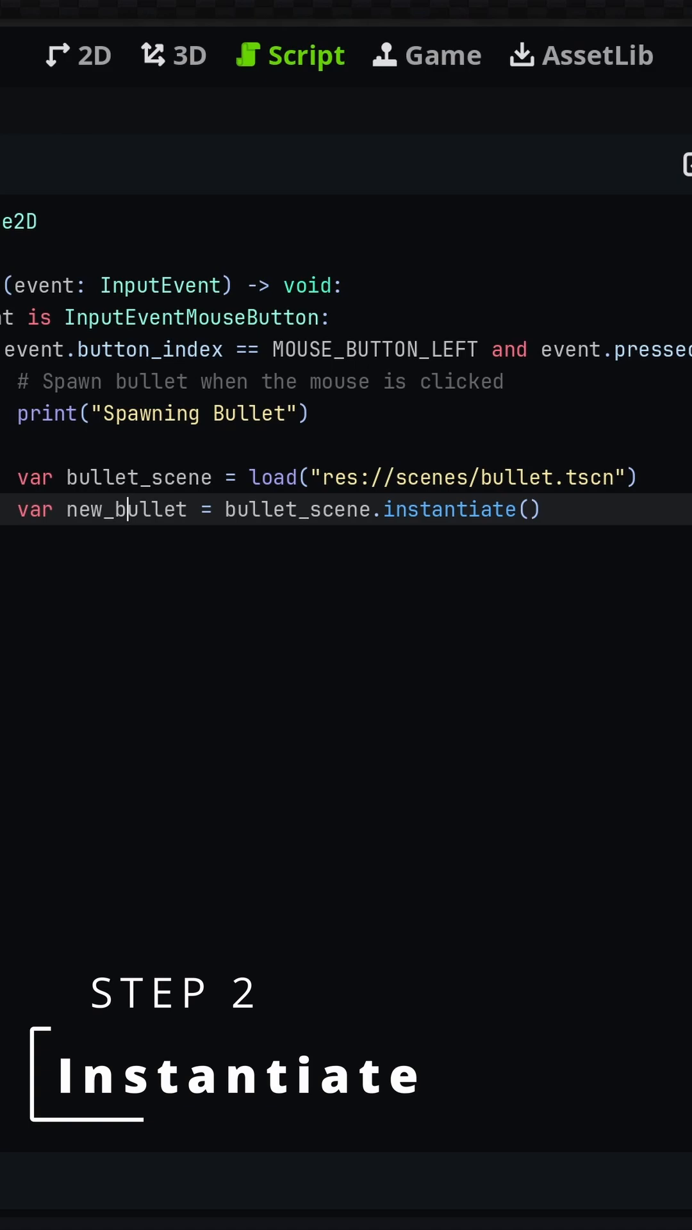
double_click(116, 509)
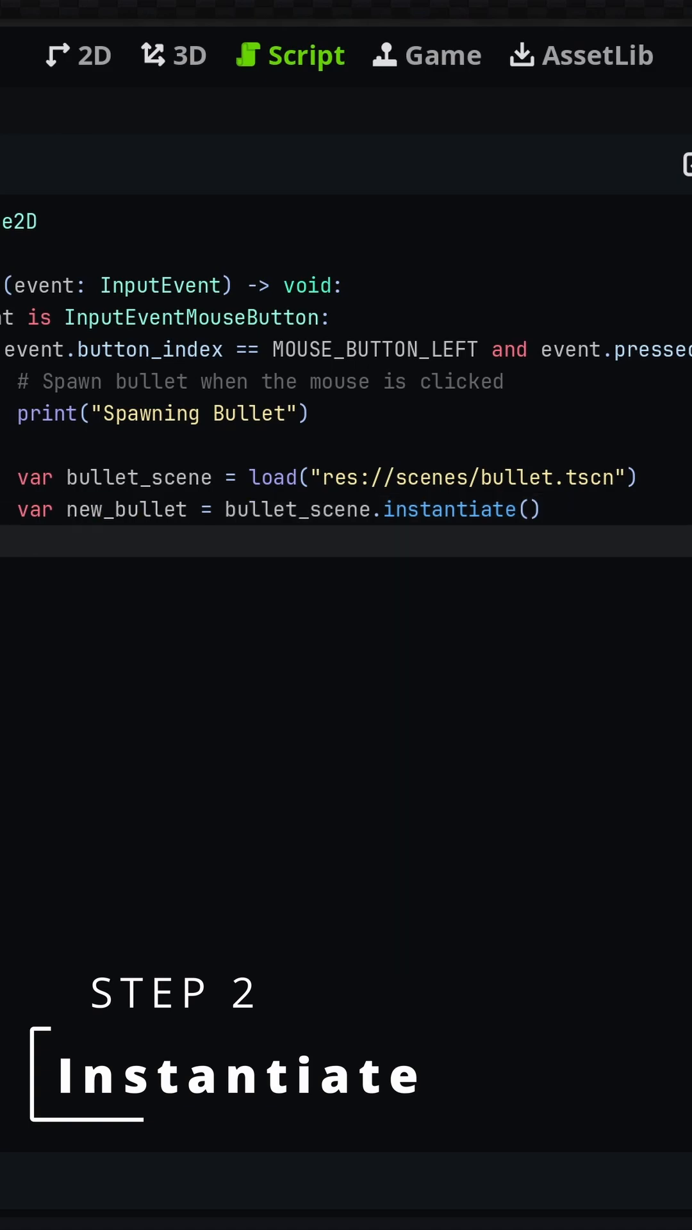
type("ad")
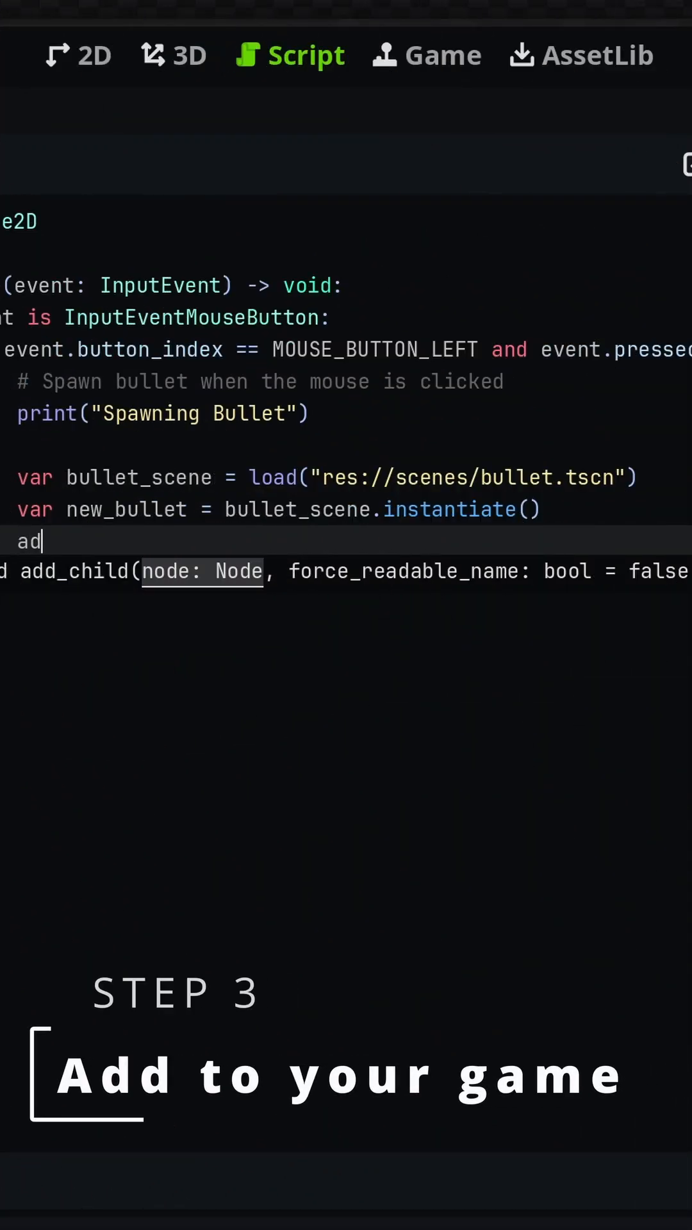
type("d_child()")
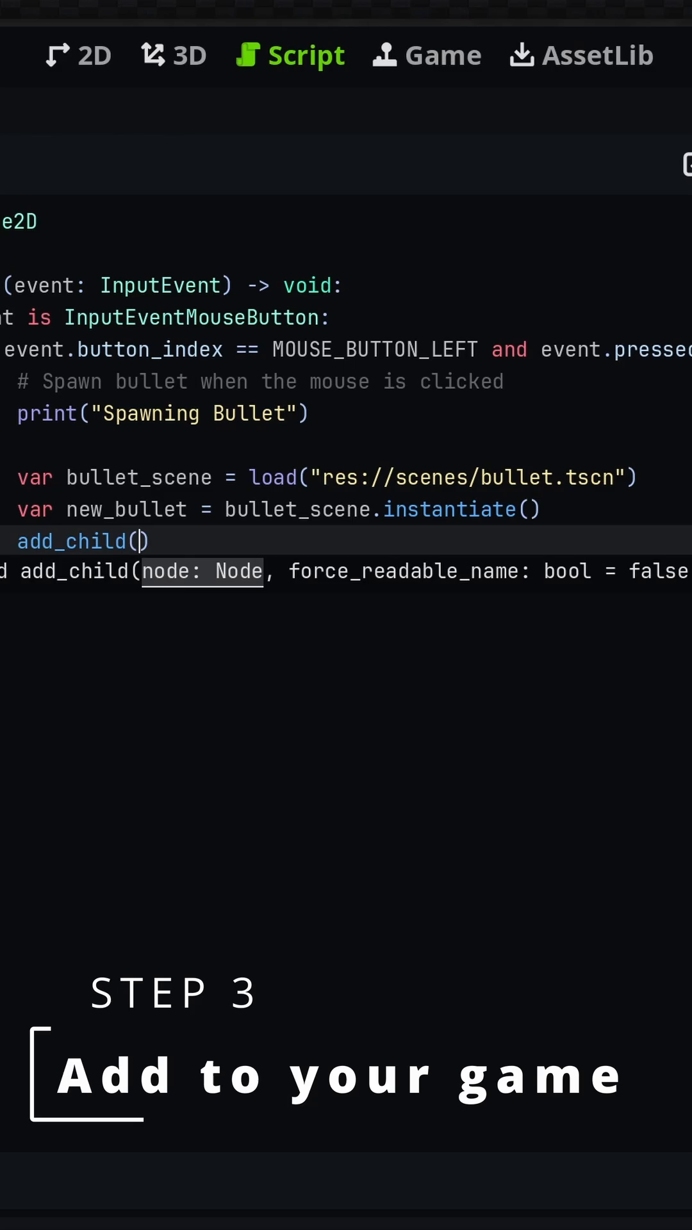
type("new")
key("Return")
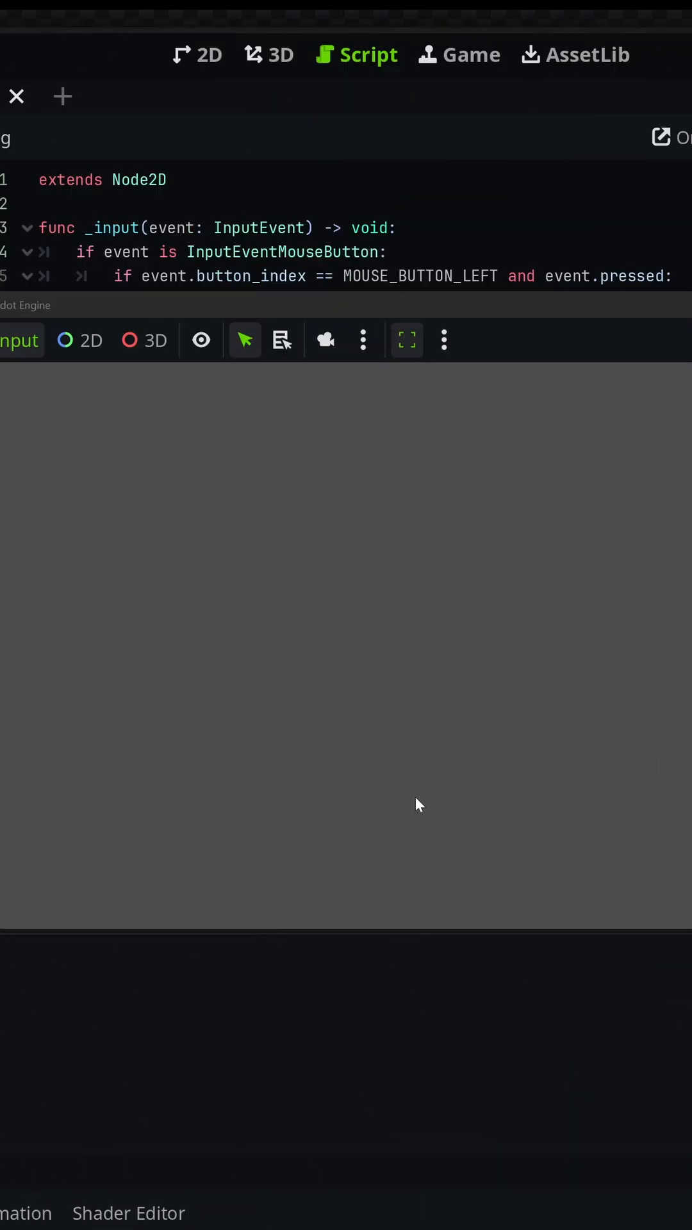
Spawn several sliding bullet icons by clicking around the running game window.
left_click(386, 678)
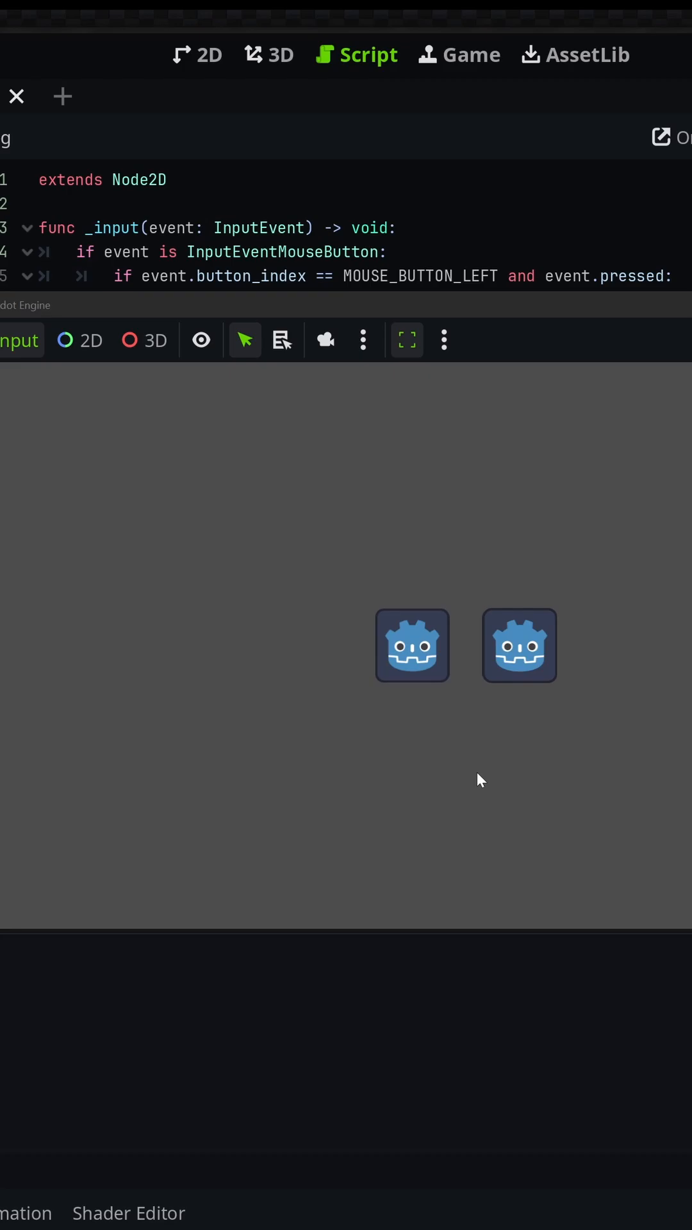
left_click(433, 721)
left_click(404, 712)
left_click(569, 652)
left_click(568, 651)
left_click(568, 652)
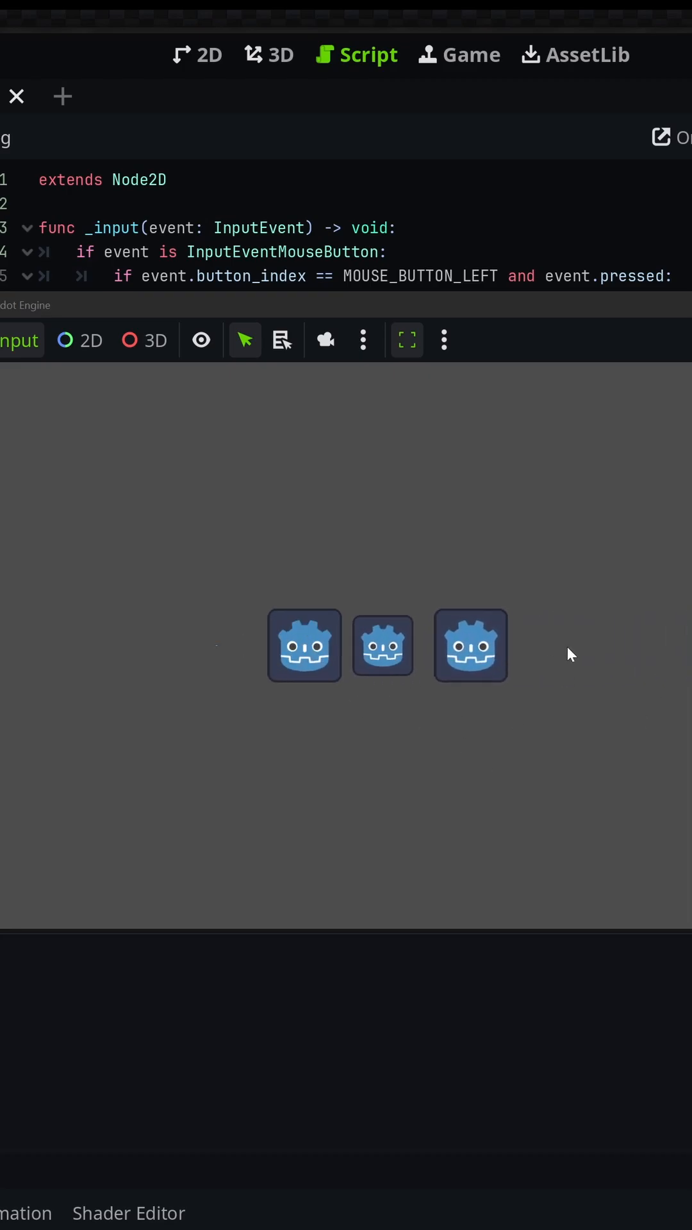
left_click(282, 654)
left_click(283, 654)
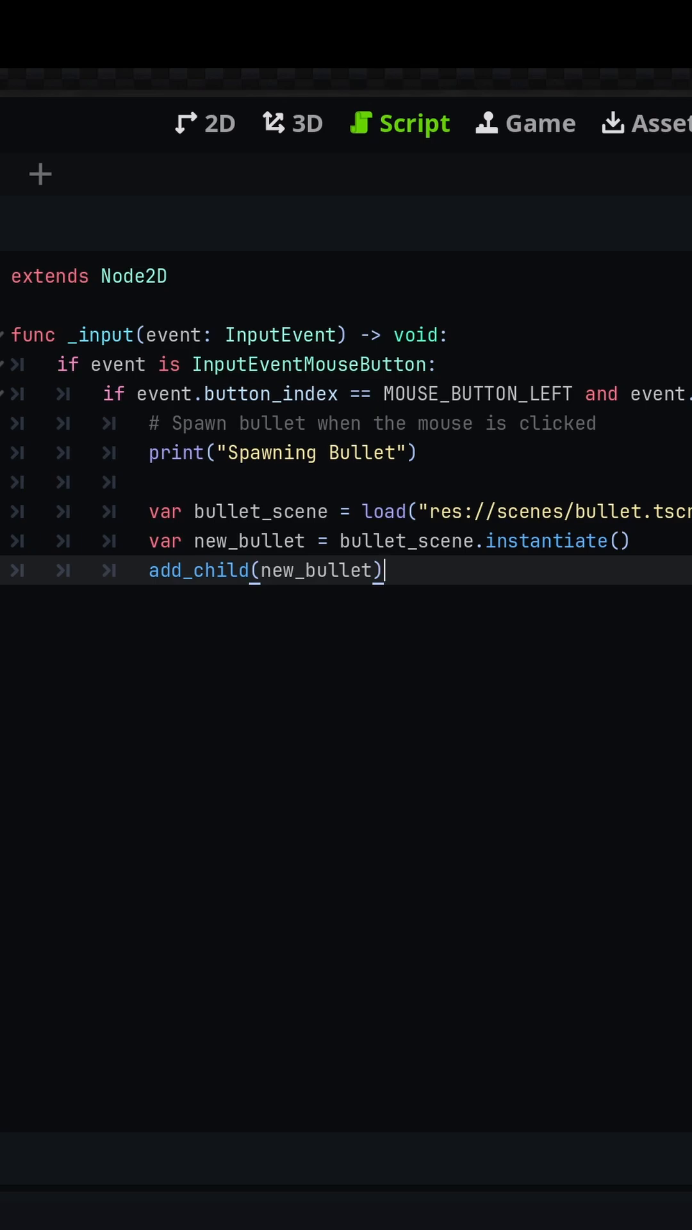
Move the bullet_scene load line out of the handler to just below extends Node2D.
key("Up")
key("Up")
key("Home")
key("shift+End")
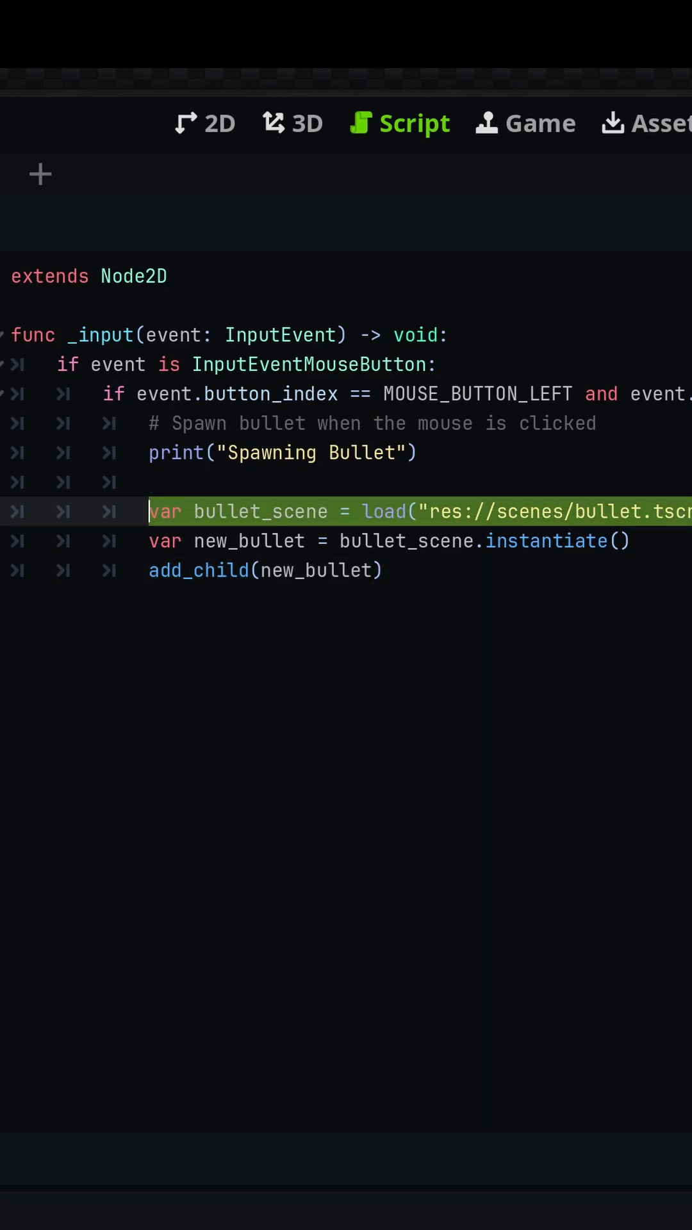
key("ctrl+x")
key("ctrl+Home")
key("End")
key("Return")
key("Return")
key("ctrl+v")
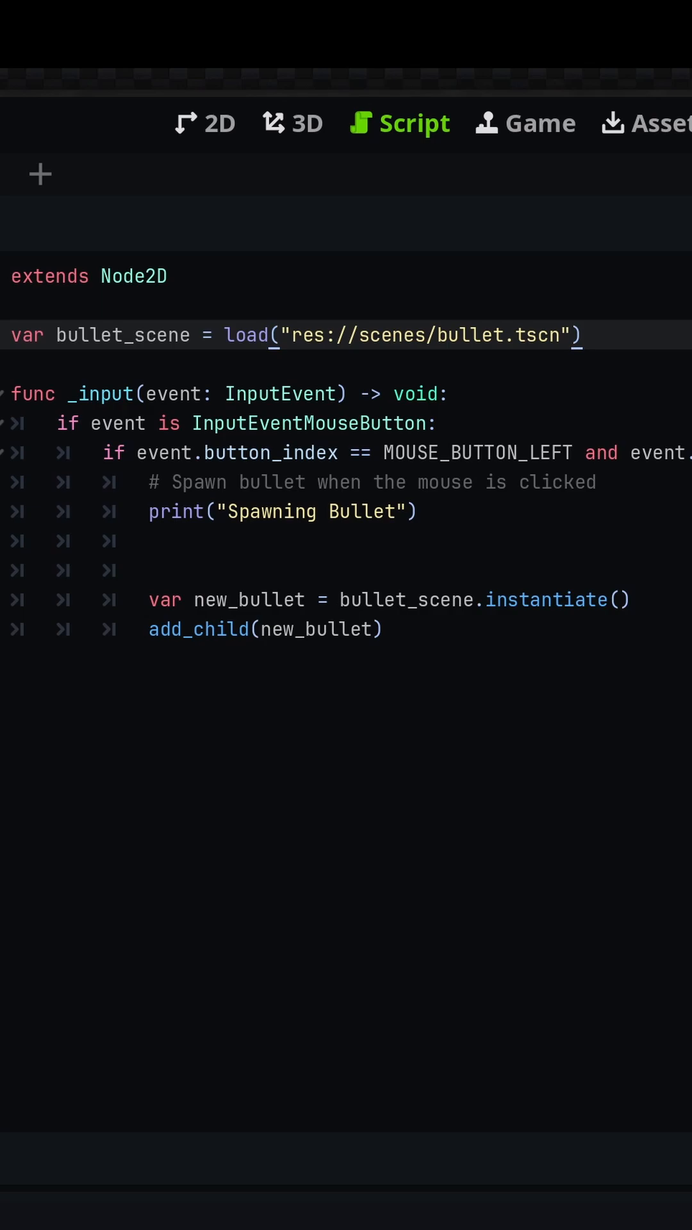
Change the moved line to const bullet_scene = preload("res://scenes/bullet.tscn").
double_click(34, 335)
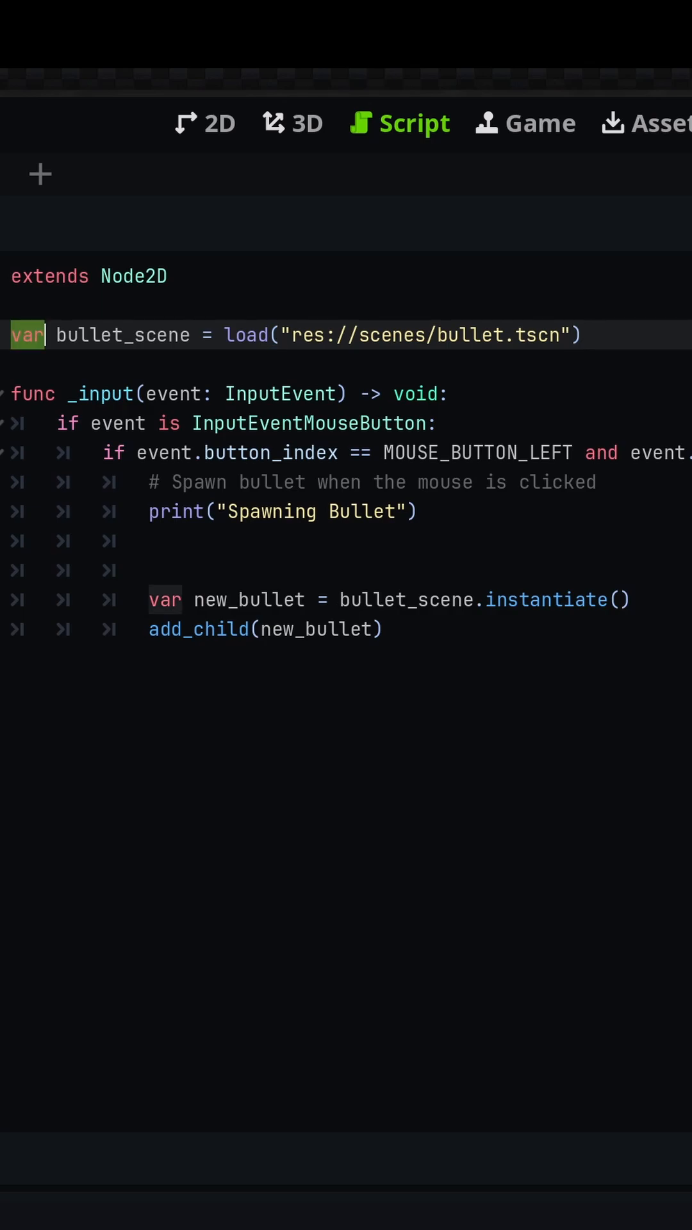
type("const")
key("ctrl+End")
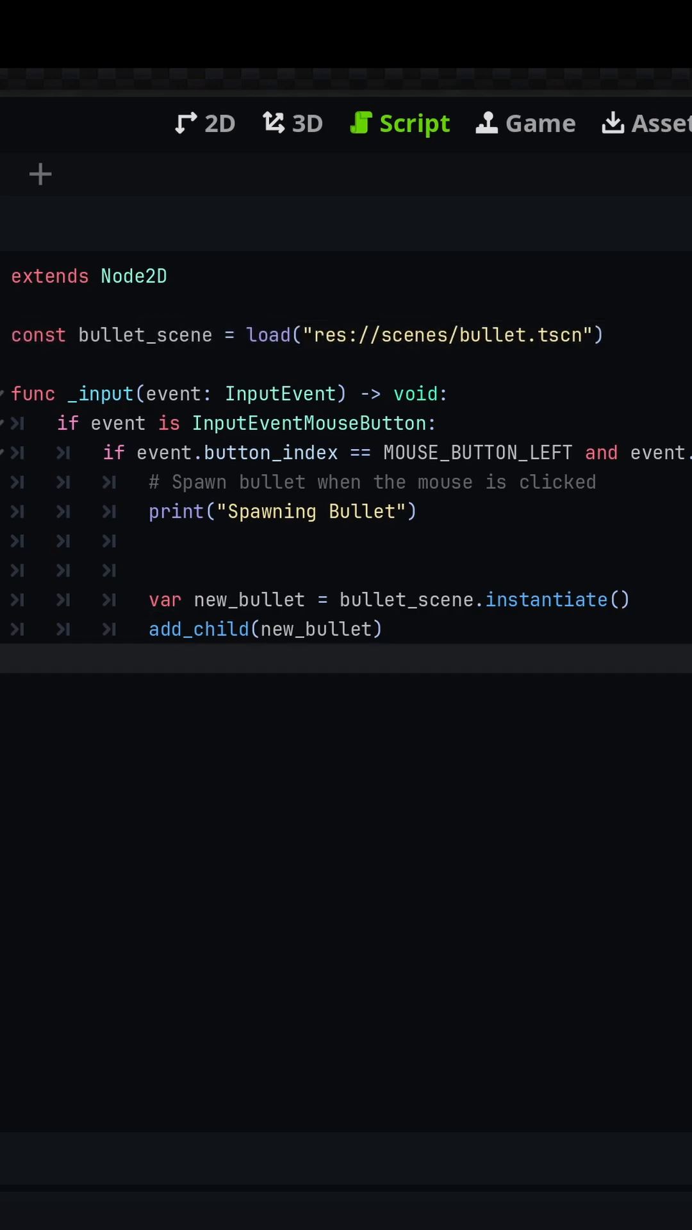
left_click(248, 334)
type("pre")
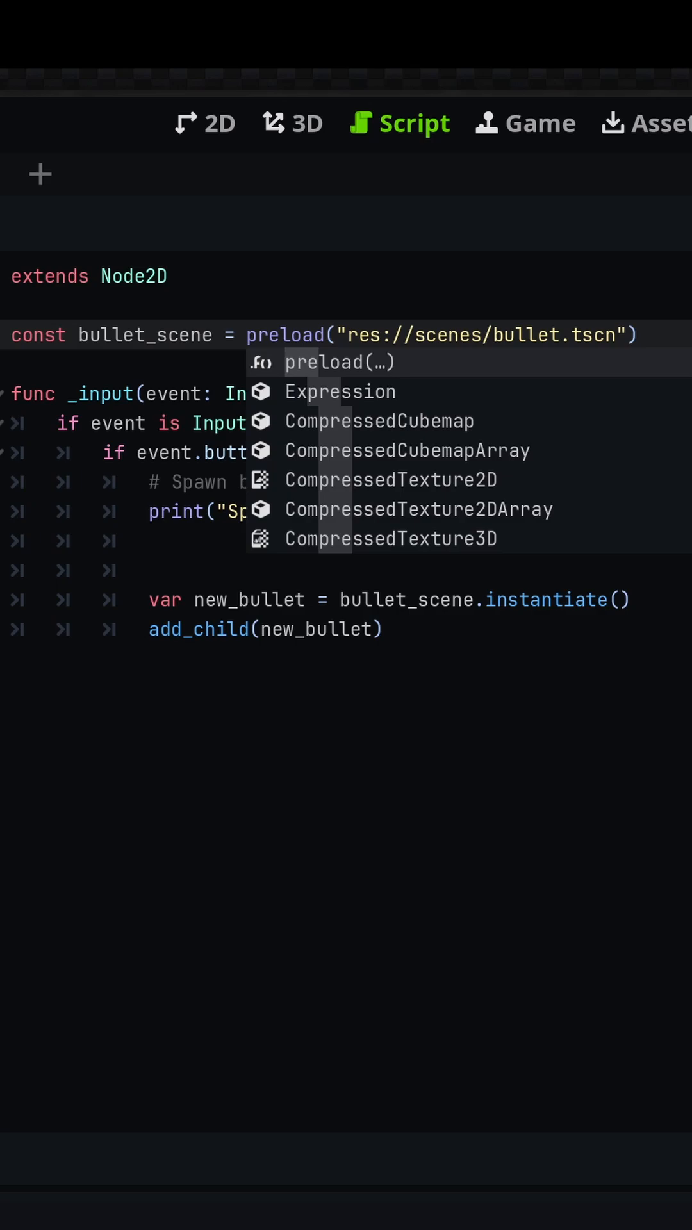
key("ctrl+End")
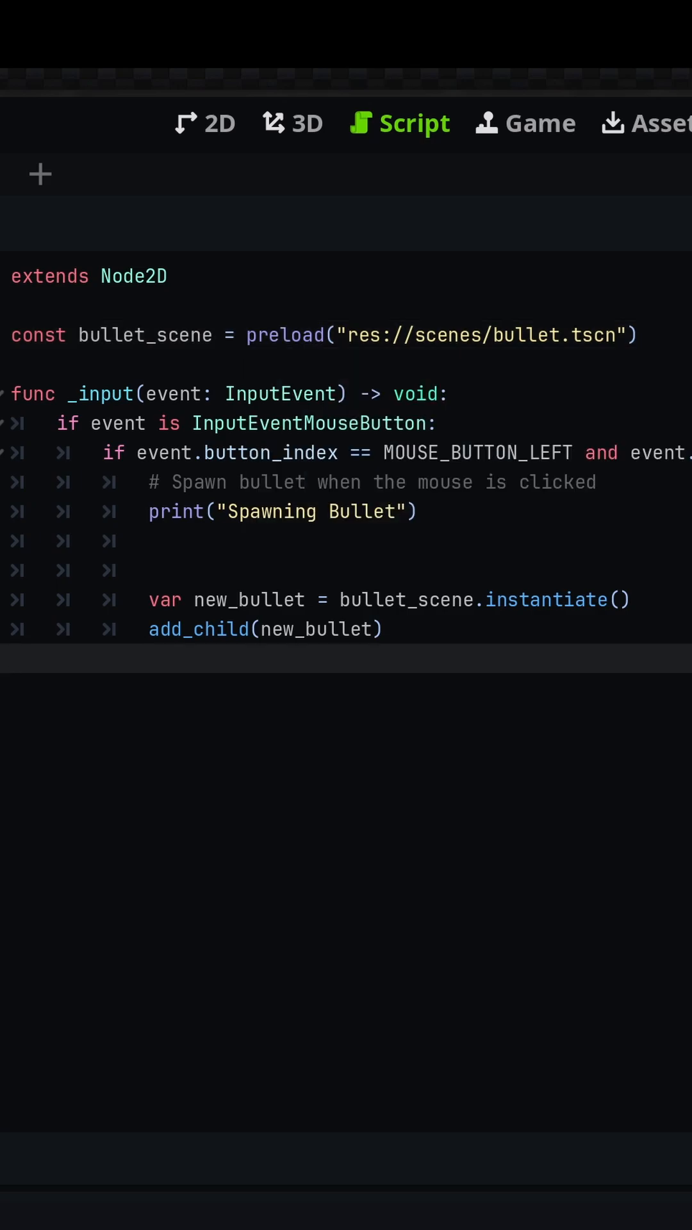